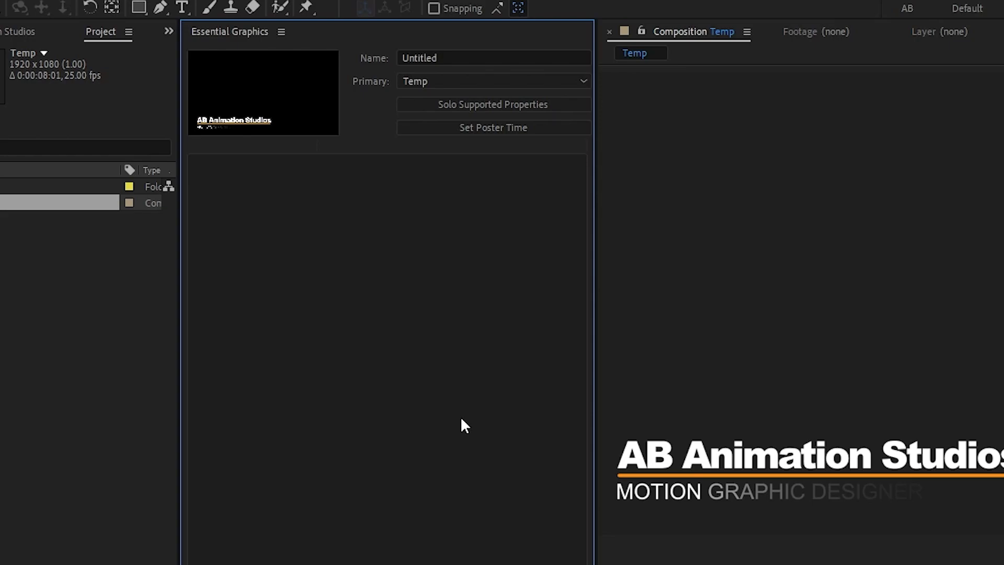
# Step: Name the motion graphics template AB_Lowerthird
pyautogui.click(418, 57)
pyautogui.write('AB_Lower')
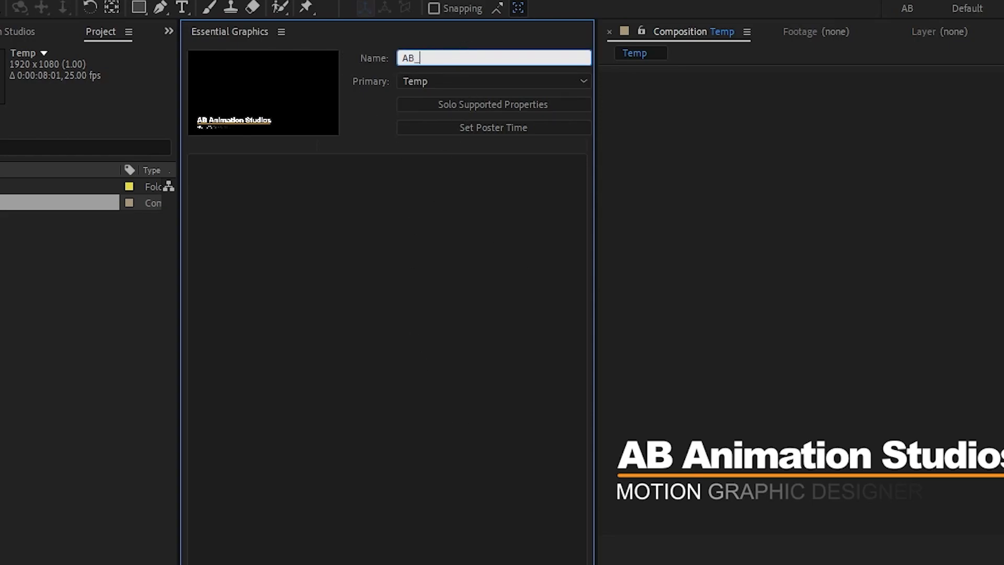
pyautogui.write('third')
pyautogui.press('Return')
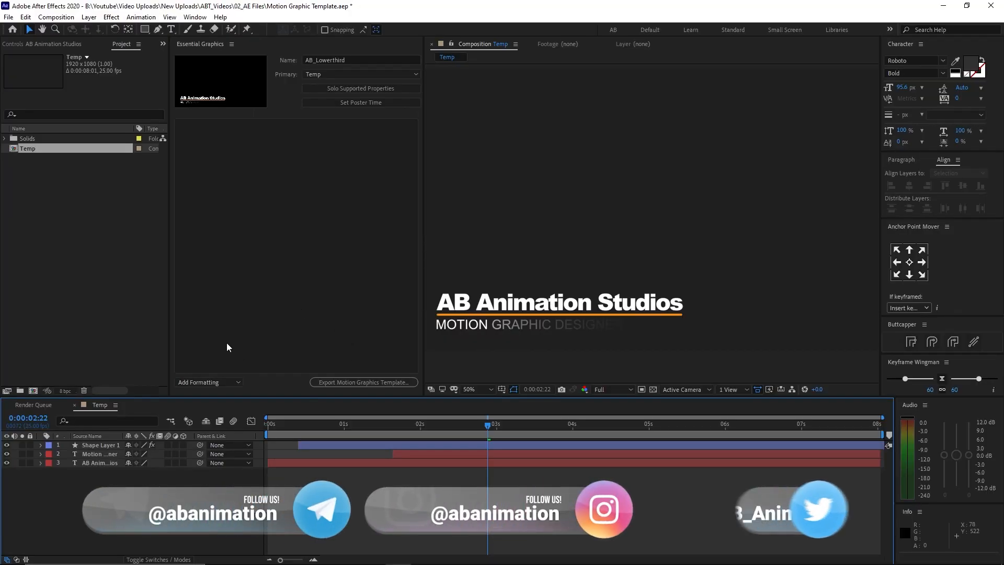
# Step: Expose the Source Text property of the AB Animation Studios layer as a template control
pyautogui.click(83, 456)
pyautogui.click(83, 463)
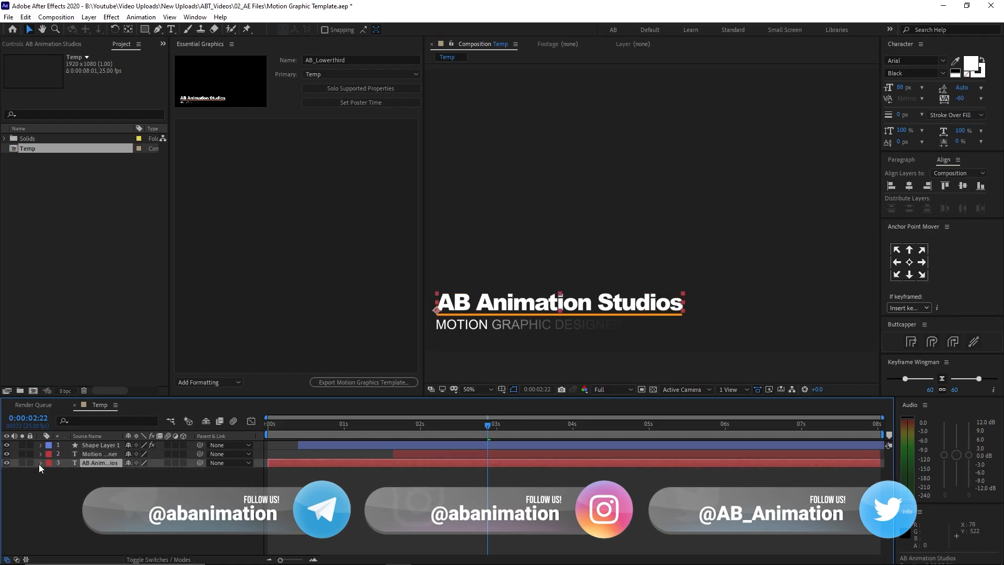
pyautogui.click(40, 463)
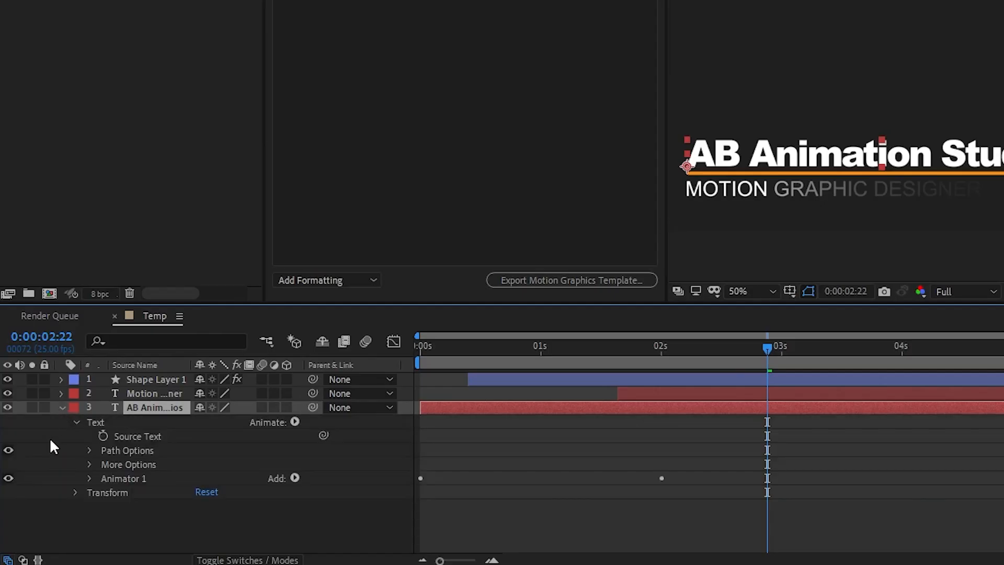
pyautogui.click(136, 435)
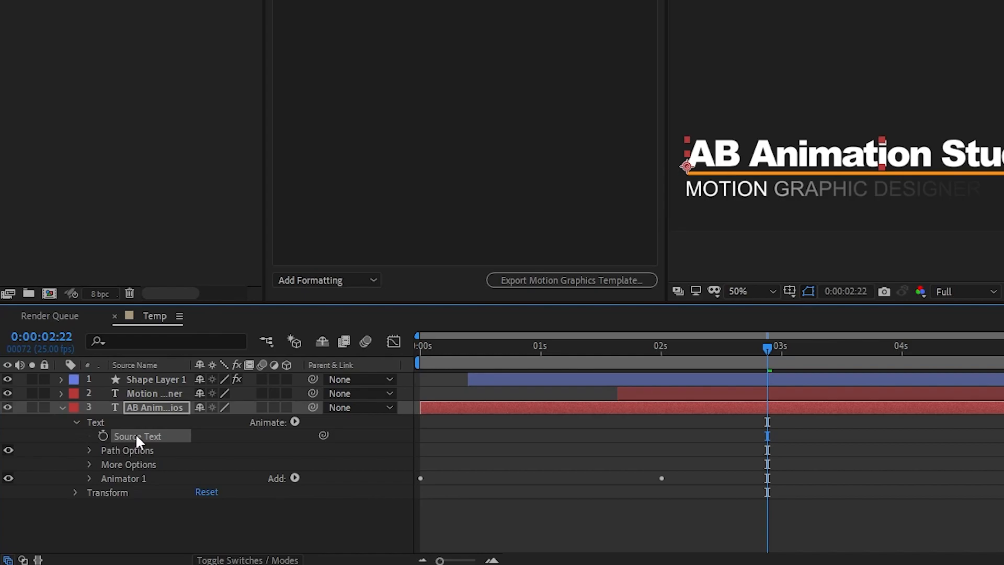
pyautogui.moveTo(136, 435); pyautogui.dragTo(404, 0)
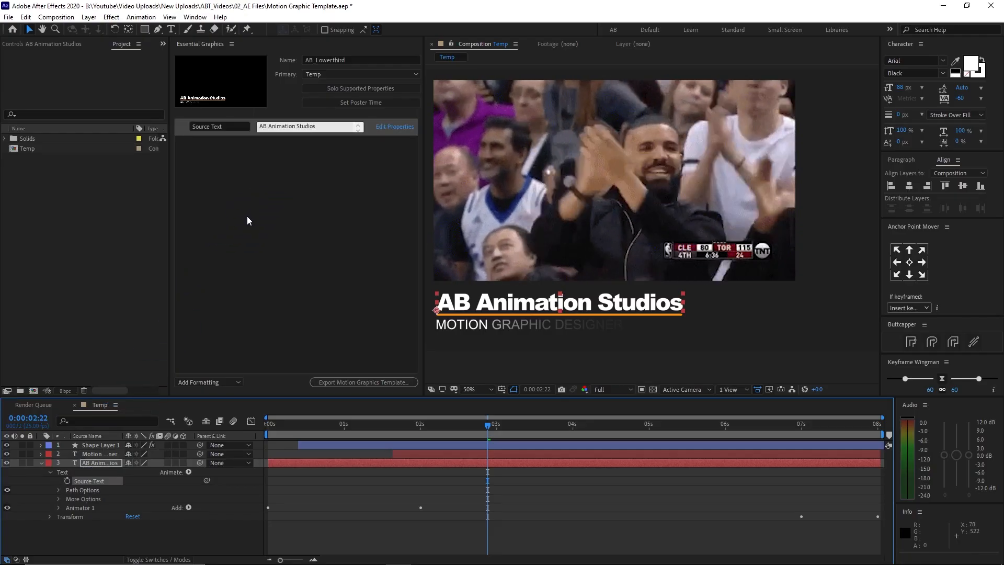
pyautogui.click(247, 216)
# Step: Expose the Source Text property of the Motion Graphic Designer layer as a template control
pyautogui.click(41, 454)
pyautogui.click(51, 464)
pyautogui.moveTo(86, 472); pyautogui.dragTo(254, 305)
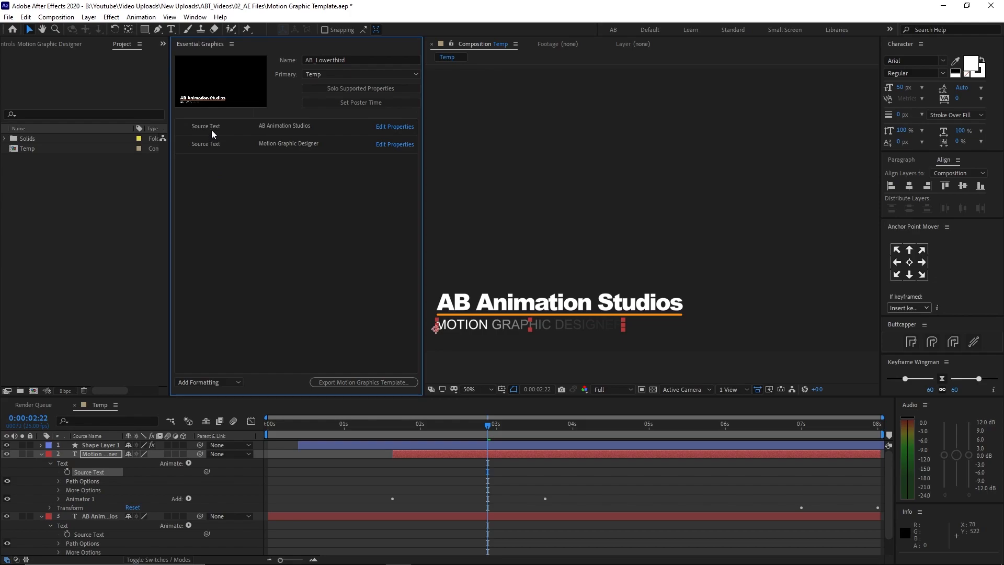
# Step: Rename the AB Animation Studios text control to Main Title and the Motion Graphic Designer one to Sub title
pyautogui.click(211, 127)
pyautogui.click(211, 126)
pyautogui.write('Main Title')
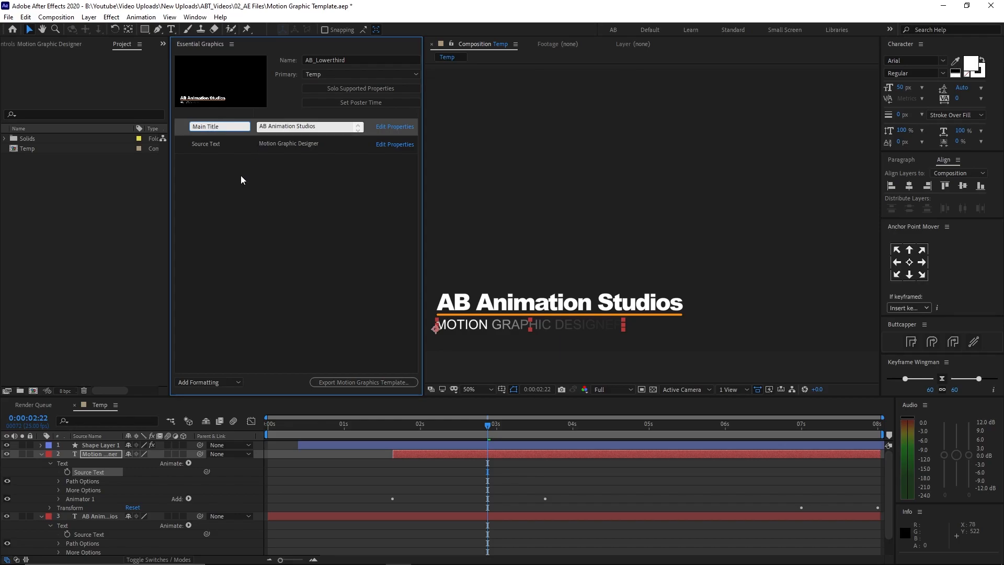
pyautogui.press('Return')
pyautogui.click(216, 146)
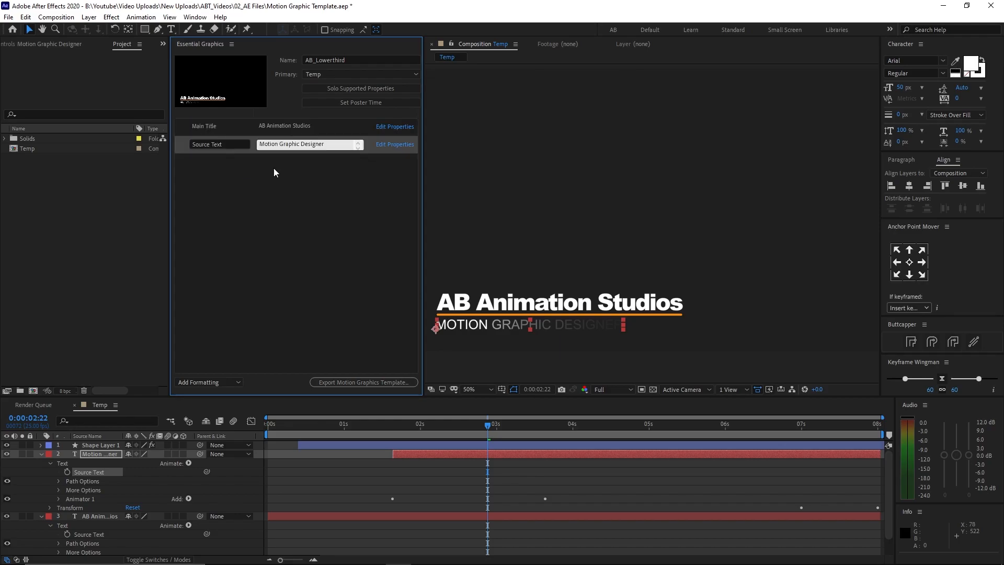
pyautogui.click(221, 142)
pyautogui.write('Sub')
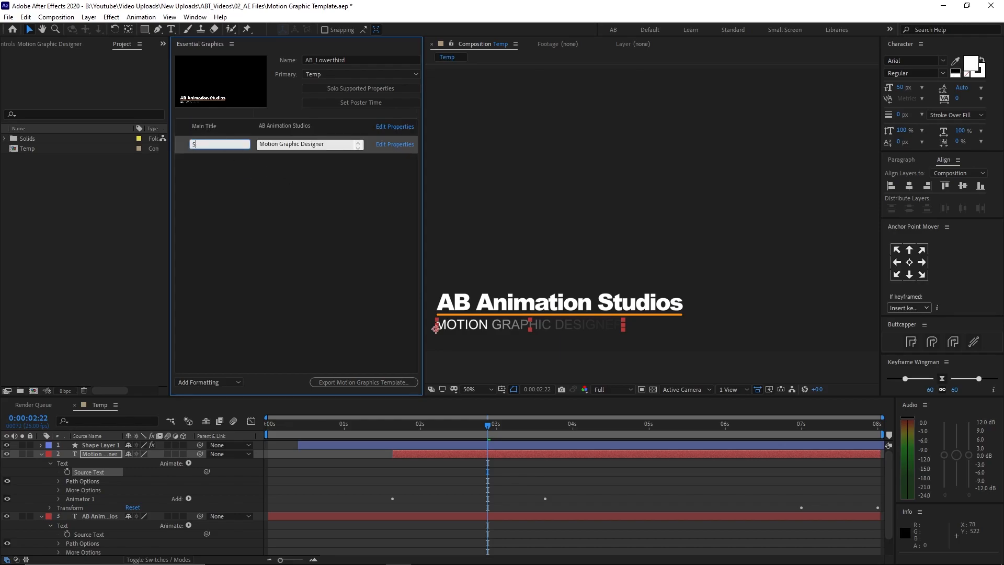
pyautogui.write(' title')
pyautogui.press('Return')
# Step: Enable custom font selection, font size adjustment and faux styles for the Main Title control
pyautogui.click(401, 129)
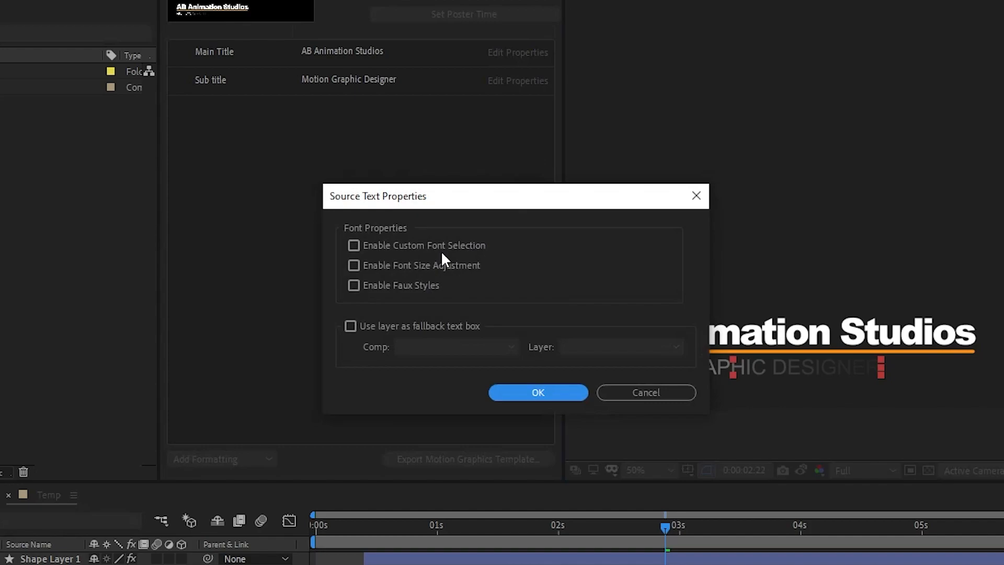
pyautogui.click(439, 247)
pyautogui.click(432, 268)
pyautogui.click(425, 285)
pyautogui.click(575, 396)
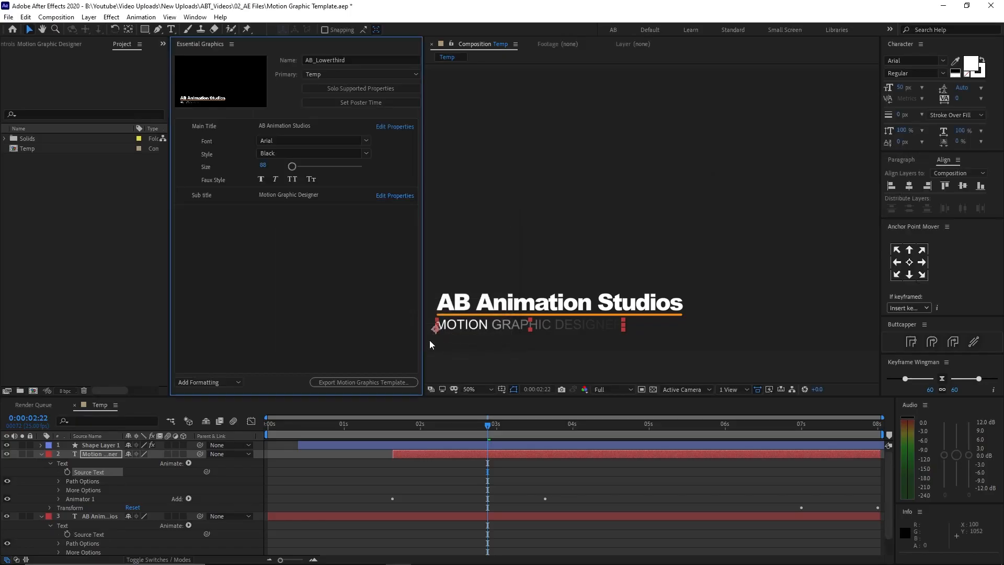
# Step: Enable custom font selection, font size adjustment and faux styles for the Sub title control
pyautogui.click(396, 195)
pyautogui.click(333, 248)
pyautogui.click(331, 260)
pyautogui.click(328, 272)
pyautogui.click(407, 340)
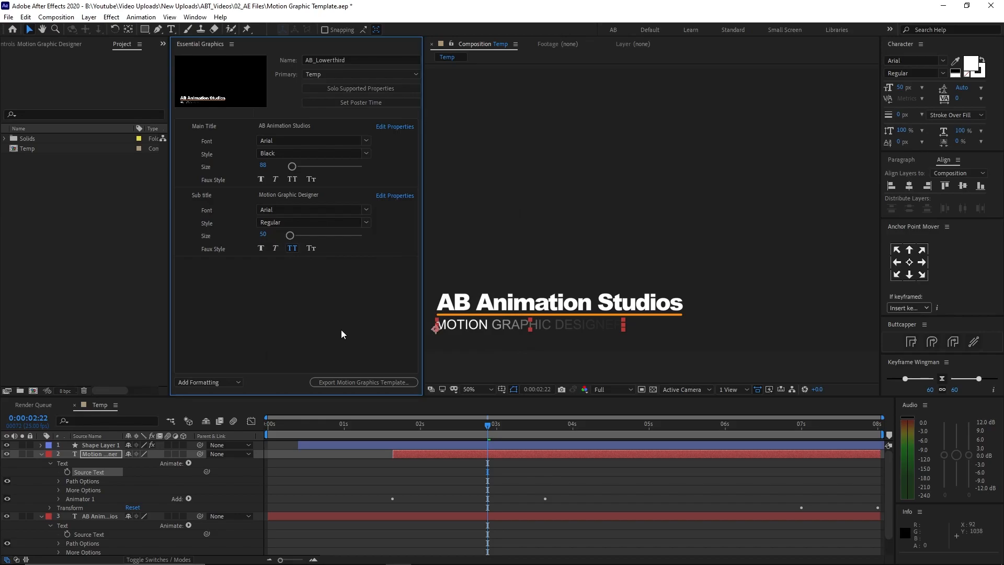
# Step: Expose the Fill 1 Color property of Rectangle 1 in Shape Layer 1 as a template control
pyautogui.click(318, 444)
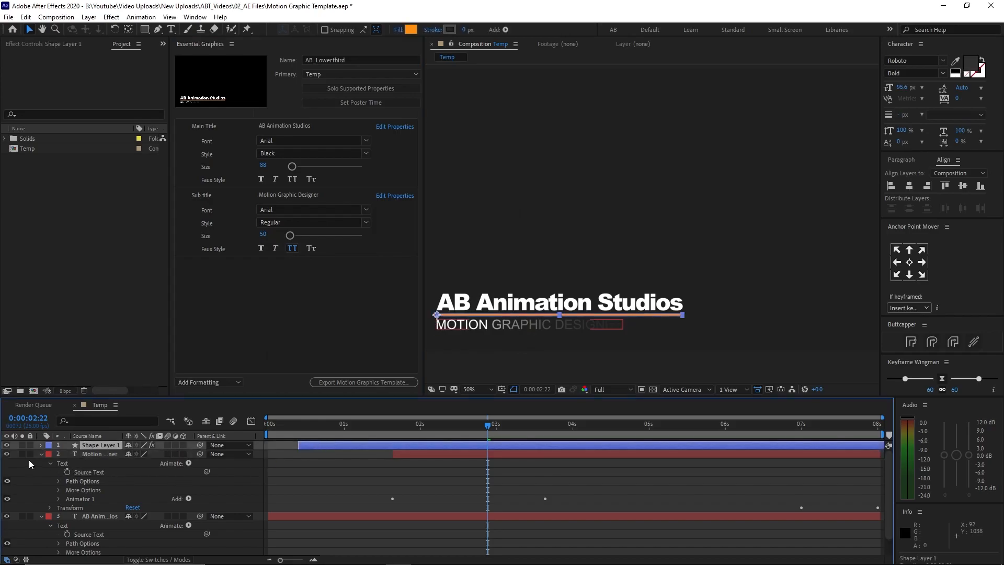
pyautogui.click(41, 445)
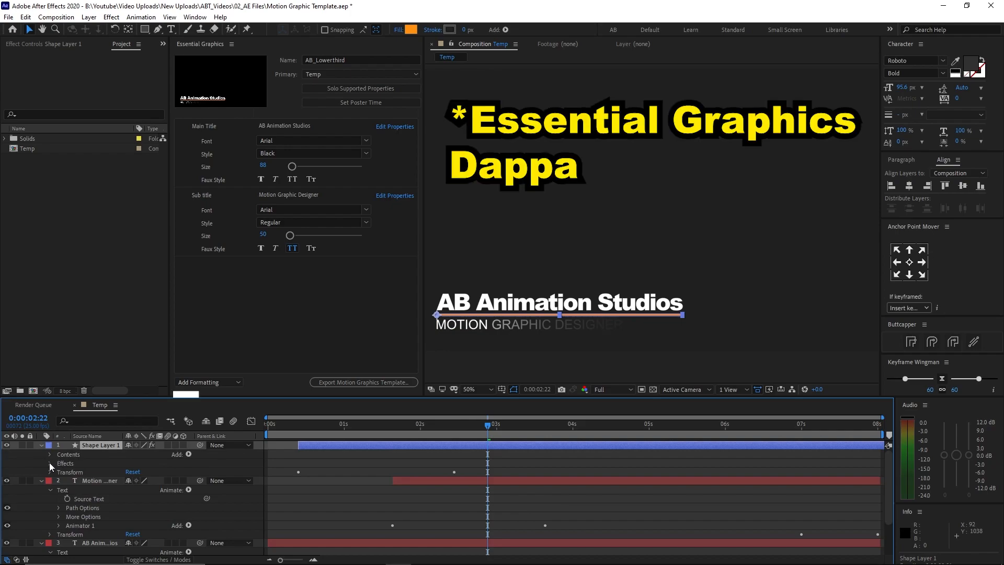
pyautogui.click(50, 454)
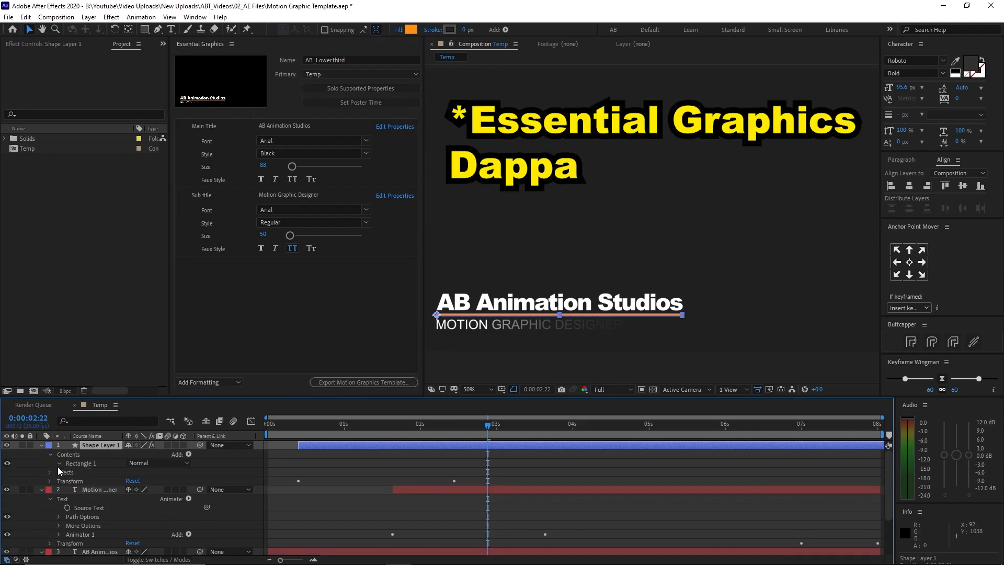
pyautogui.click(59, 463)
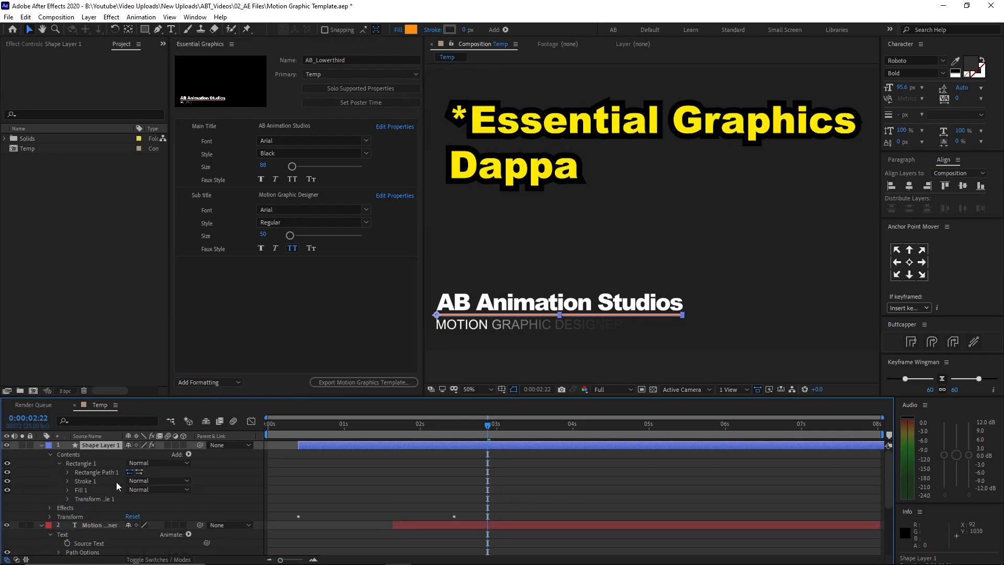
pyautogui.click(67, 490)
pyautogui.moveTo(101, 516); pyautogui.dragTo(230, 277)
# Step: Rename the exposed fill color control to Line Color
pyautogui.click(220, 264)
pyautogui.click(220, 264)
pyautogui.write('L')
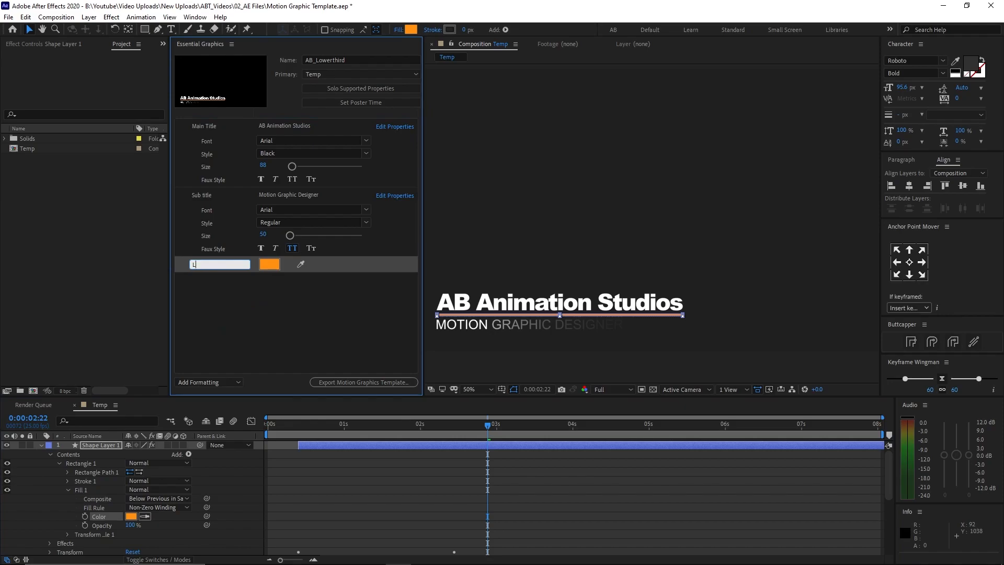
pyautogui.write('ine Color')
pyautogui.click(354, 327)
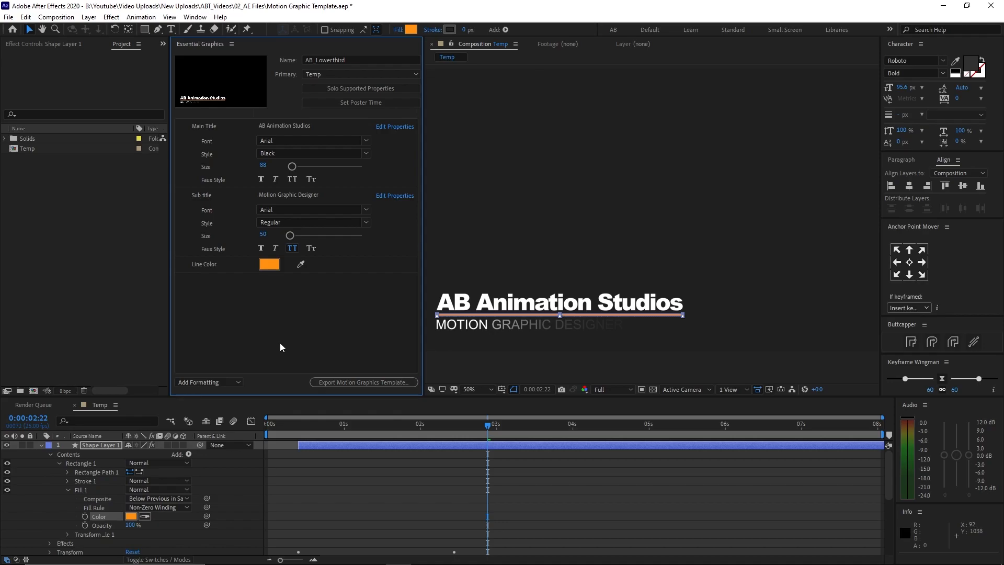
# Step: Add a control group named Text to the template
pyautogui.click(227, 382)
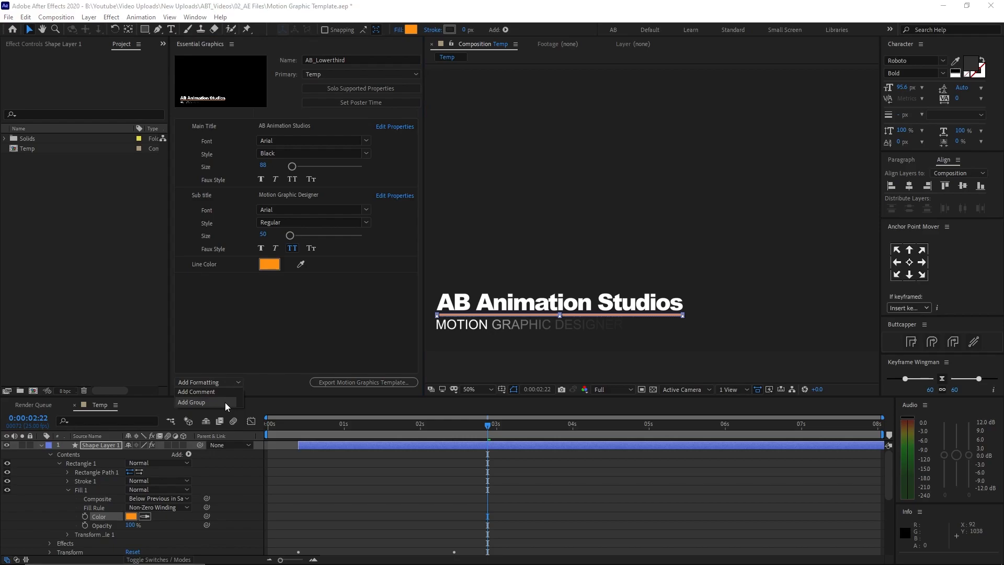
pyautogui.click(225, 403)
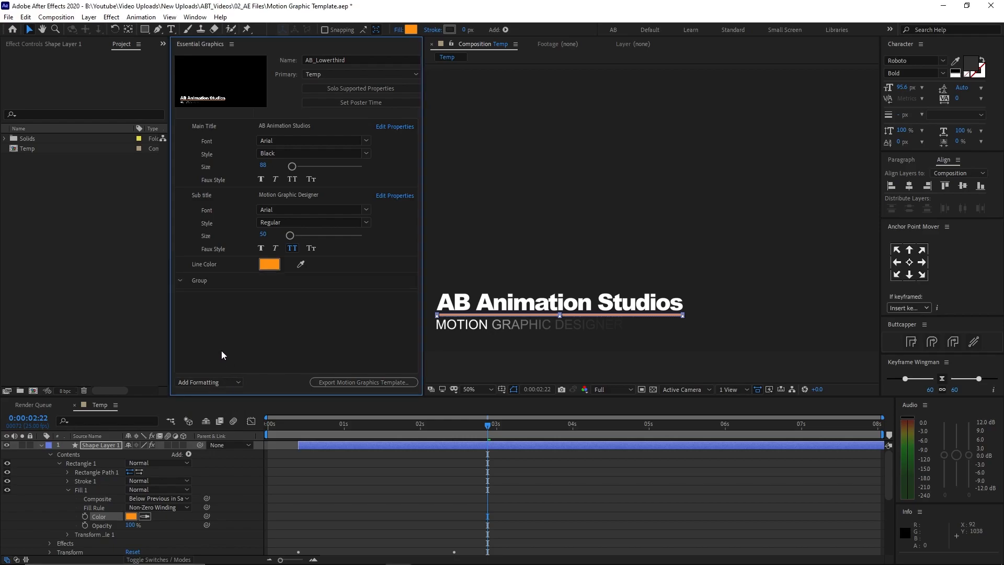
pyautogui.click(206, 278)
pyautogui.write('Text')
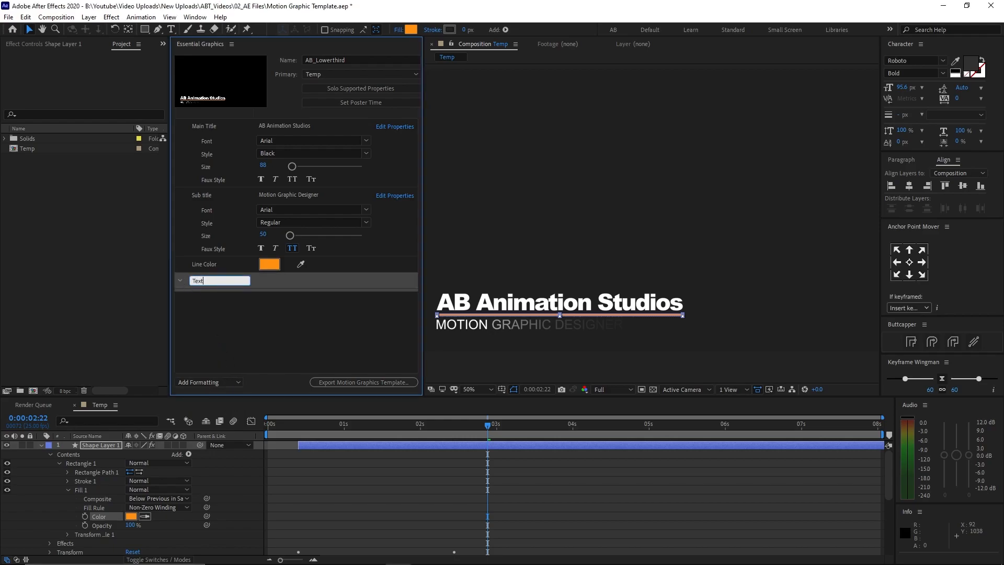
pyautogui.press('Return')
# Step: Add a second control group named Shape to the template
pyautogui.click(204, 382)
pyautogui.click(202, 403)
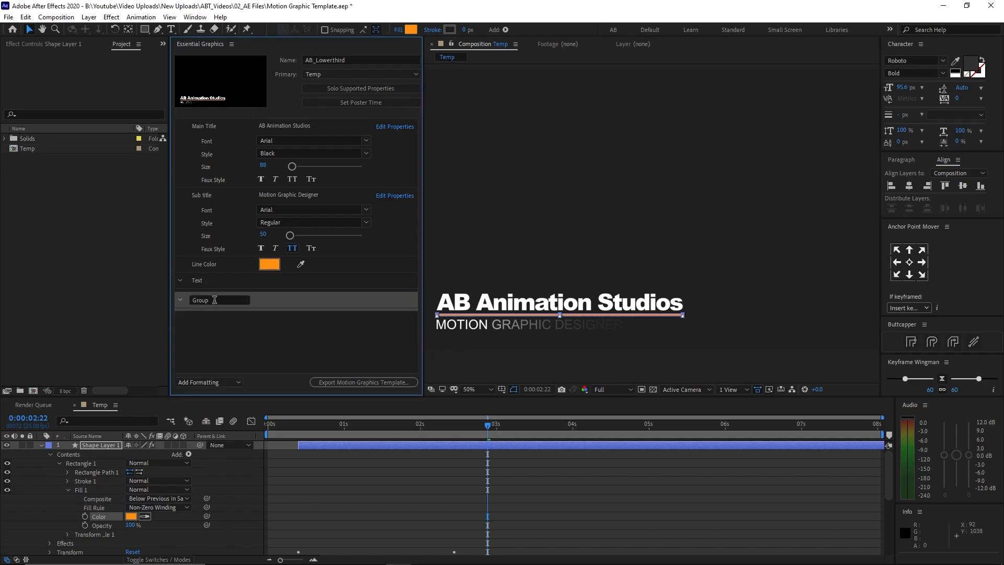
pyautogui.write('Shape')
pyautogui.press('Return')
# Step: Move Line Color into the Shape group and the title controls into the Text group
pyautogui.moveTo(221, 263); pyautogui.dragTo(199, 299)
pyautogui.moveTo(200, 126); pyautogui.dragTo(216, 234)
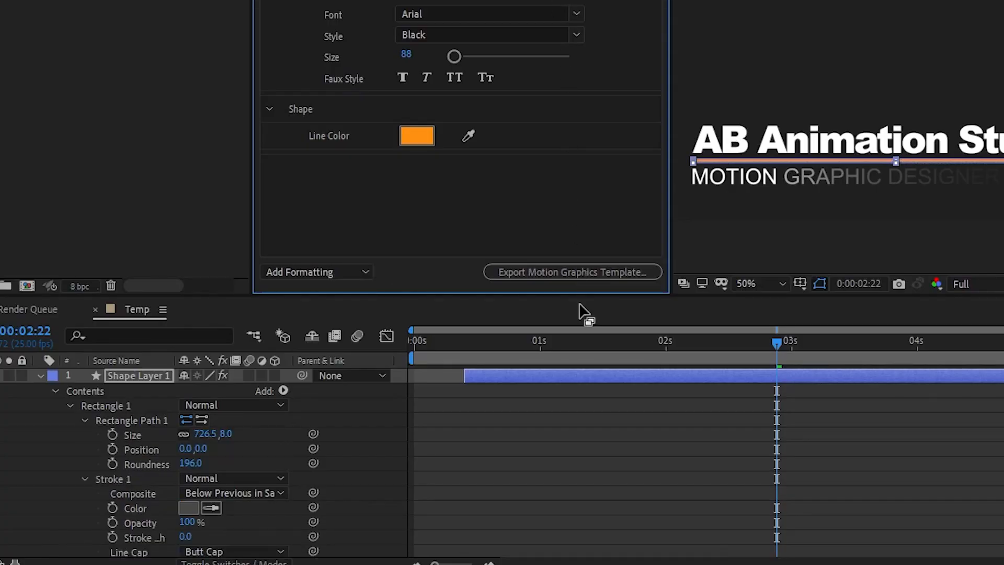
pyautogui.click(543, 417)
pyautogui.scroll(-15, 523, 434)
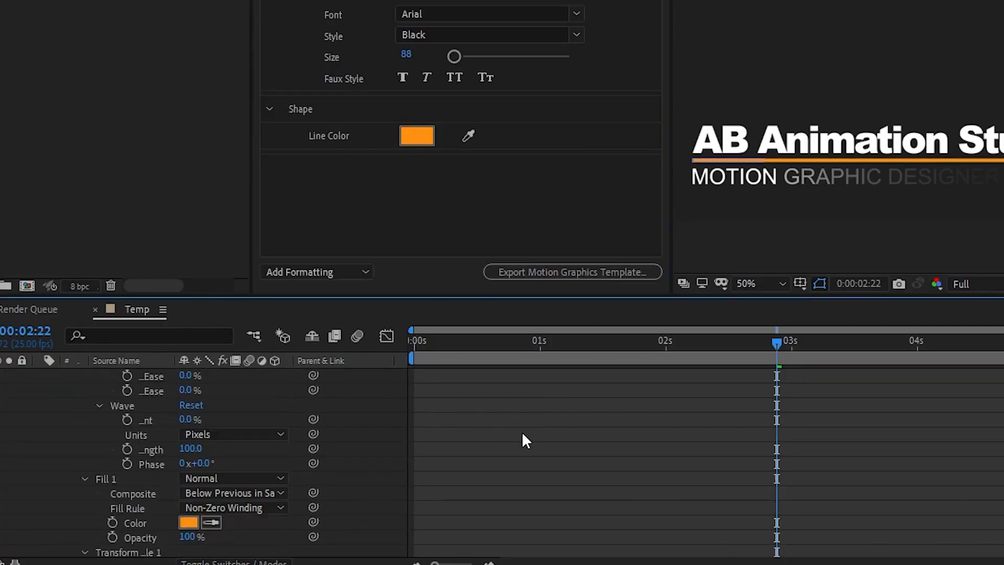
pyautogui.scroll(-12, 522, 427)
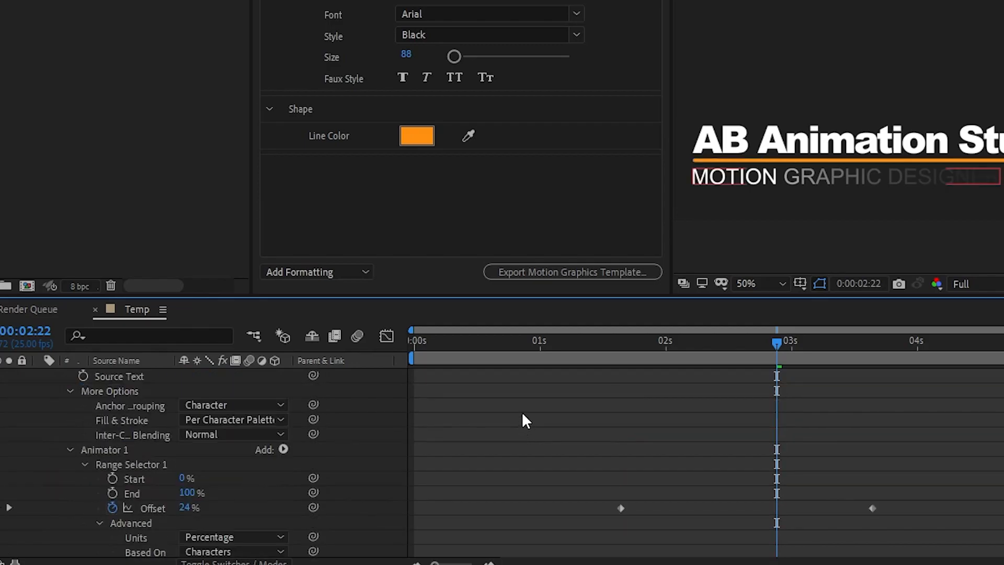
pyautogui.scroll(-8, 525, 421)
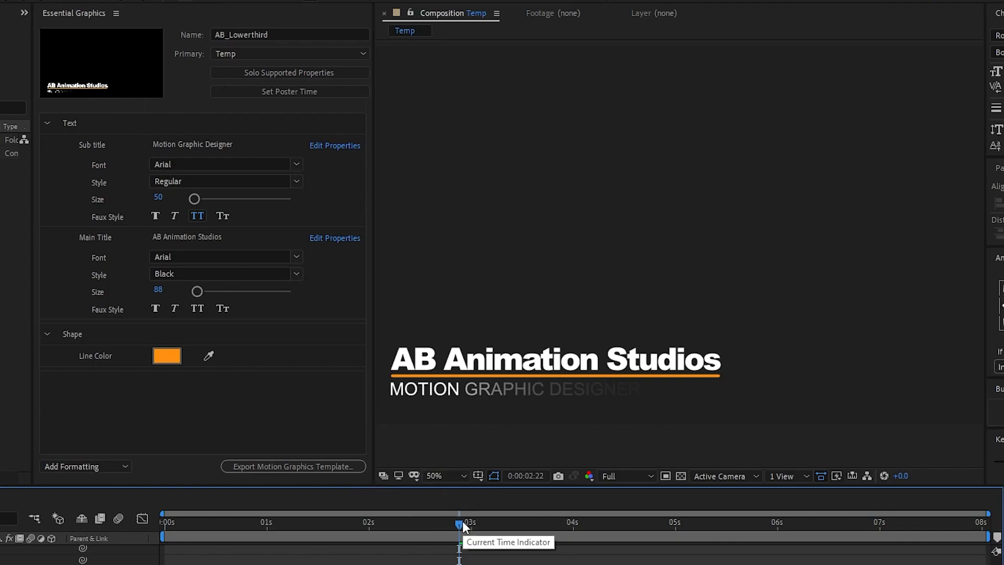
# Step: Set the template's poster time at 0:00:01:12 and replace it with the frame at 0:00:04:10
pyautogui.moveTo(462, 521); pyautogui.dragTo(318, 540)
pyautogui.click(287, 90)
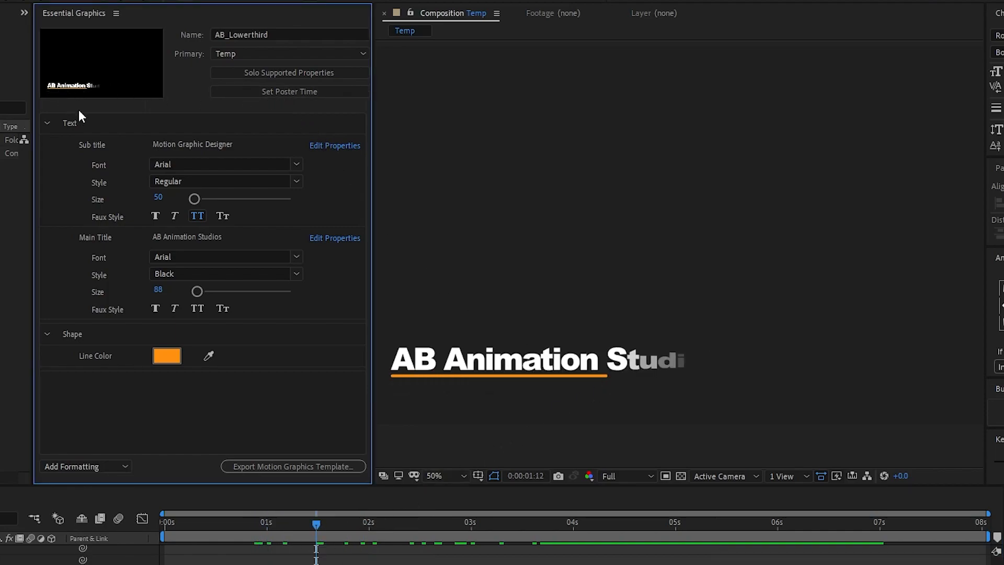
pyautogui.click(614, 522)
pyautogui.click(291, 95)
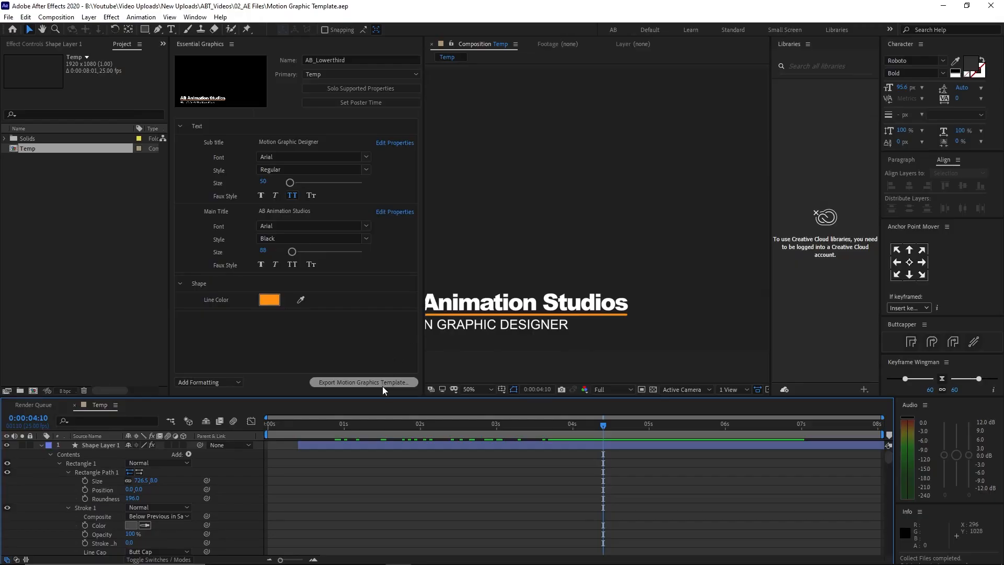
# Step: Start exporting the motion graphics template to the local drive, choosing AB_Lowerthird.mogrt in the Test_Files folder as destination
pyautogui.click(382, 386)
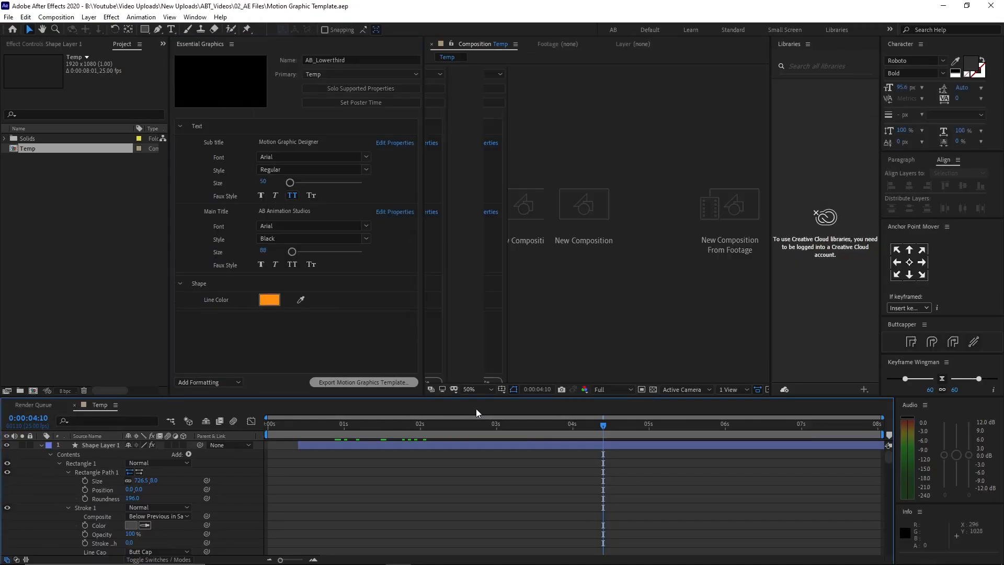
pyautogui.click(802, 157)
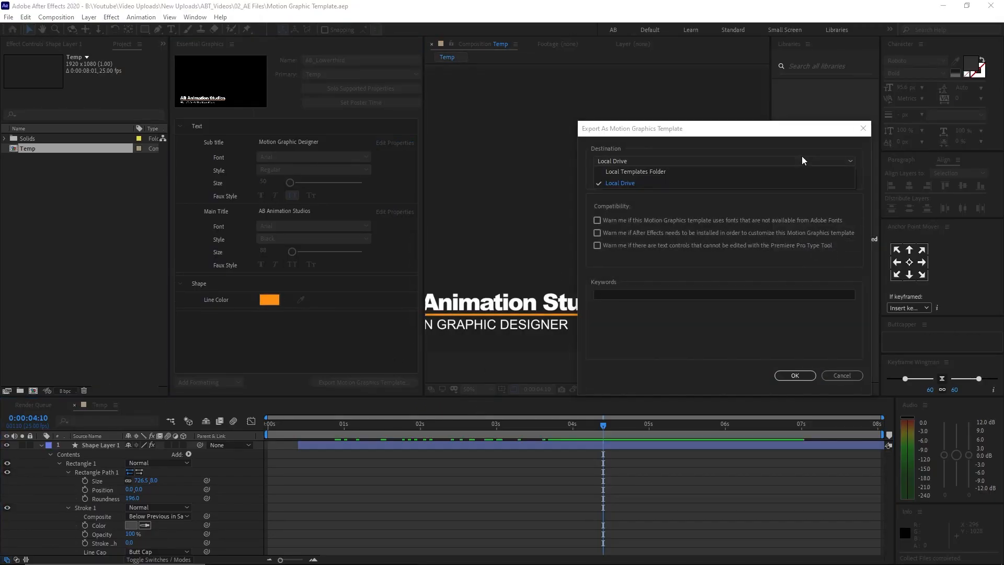
pyautogui.click(773, 182)
pyautogui.click(849, 175)
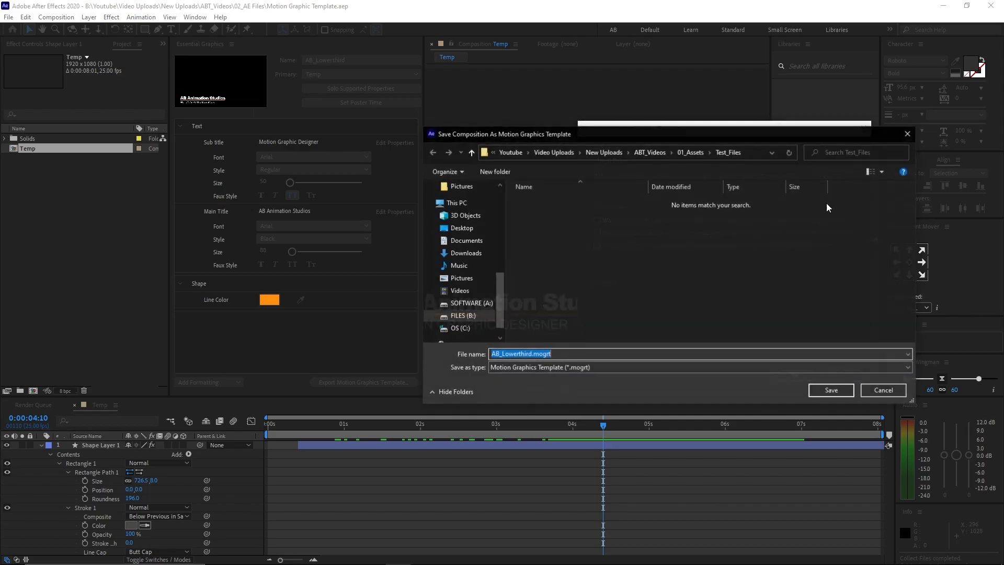
pyautogui.click(599, 354)
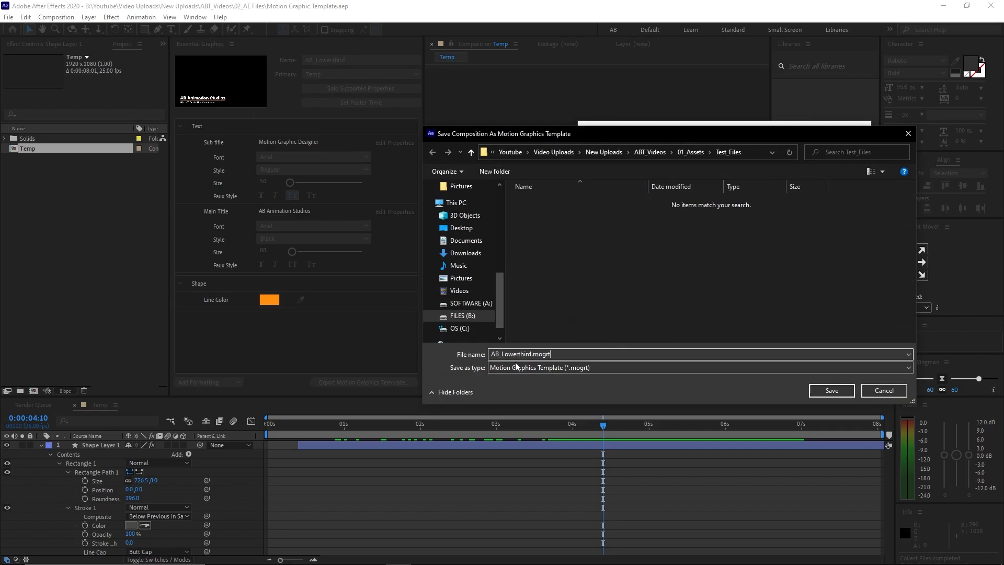
pyautogui.click(836, 387)
# Step: Add the keywords AB, Ab lowerthird and AB LT to the motion graphics template and complete its export
pyautogui.click(713, 294)
pyautogui.write('AB')
pyautogui.press('Return')
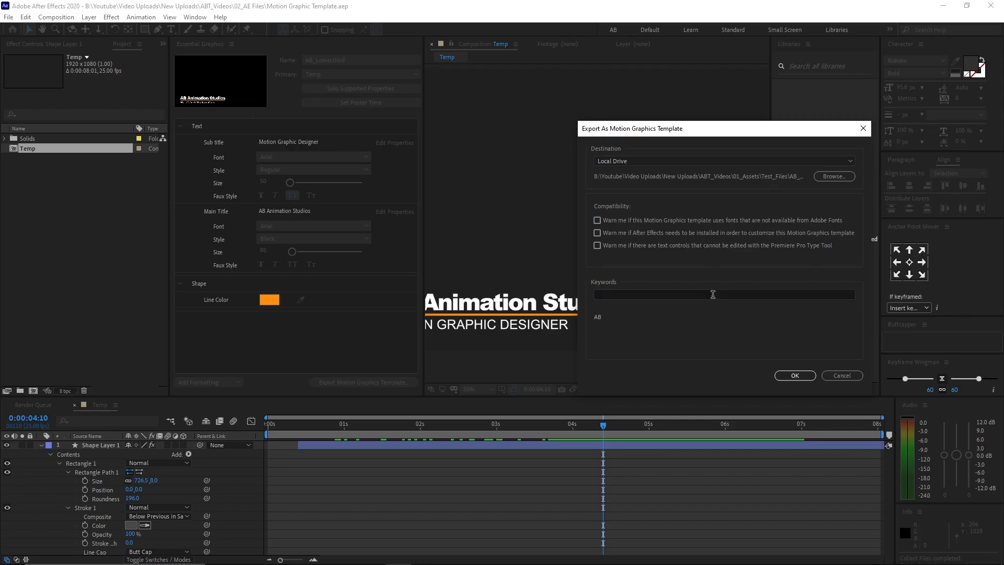
pyautogui.click(713, 294)
pyautogui.write('Ab lowerthird')
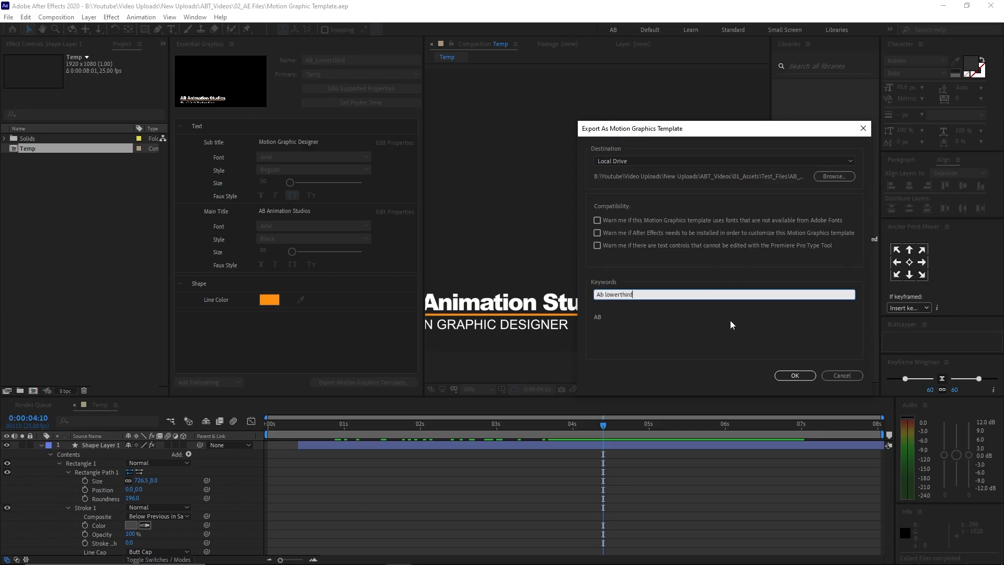
pyautogui.press('Return')
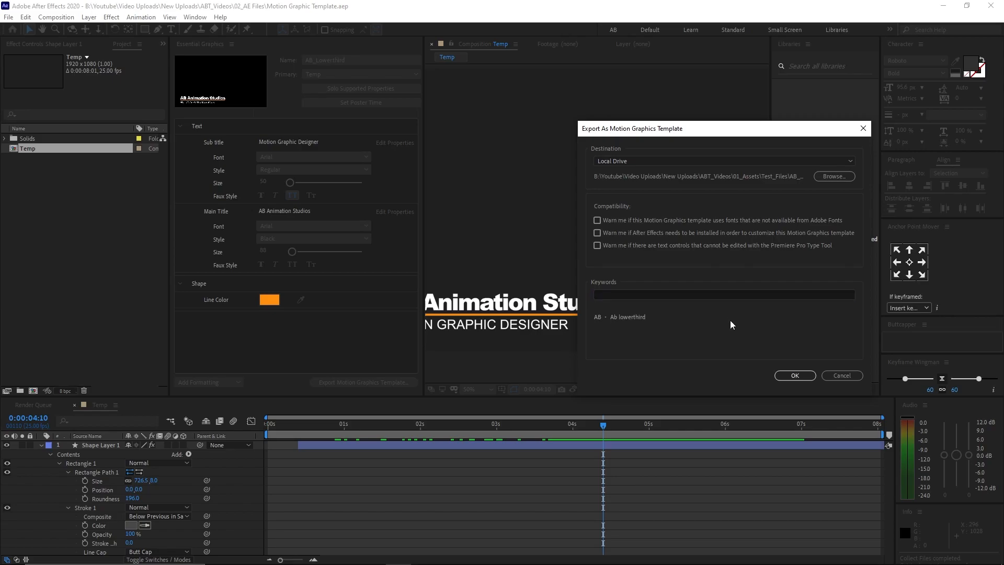
pyautogui.click(660, 294)
pyautogui.write('AB LT')
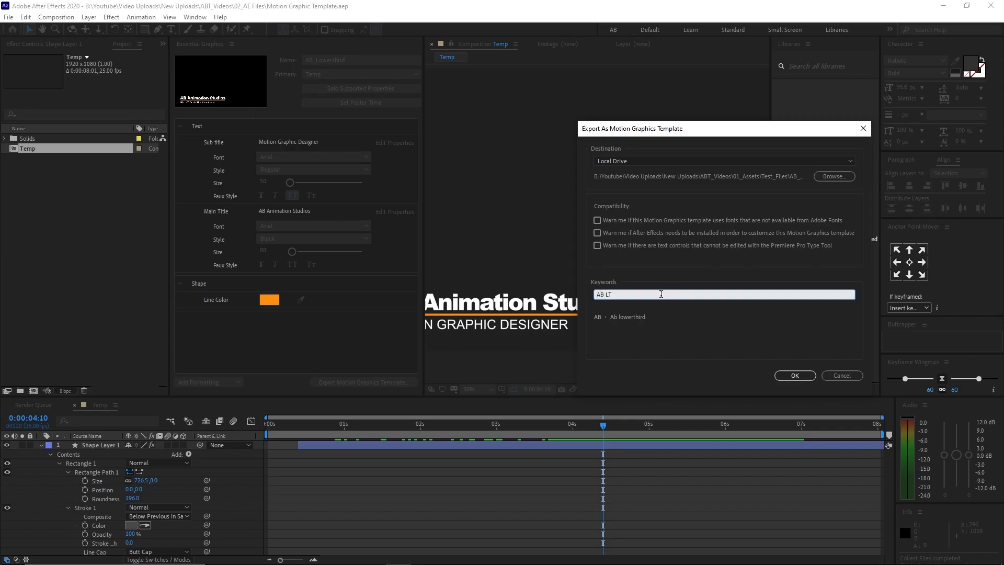
pyautogui.press('Return')
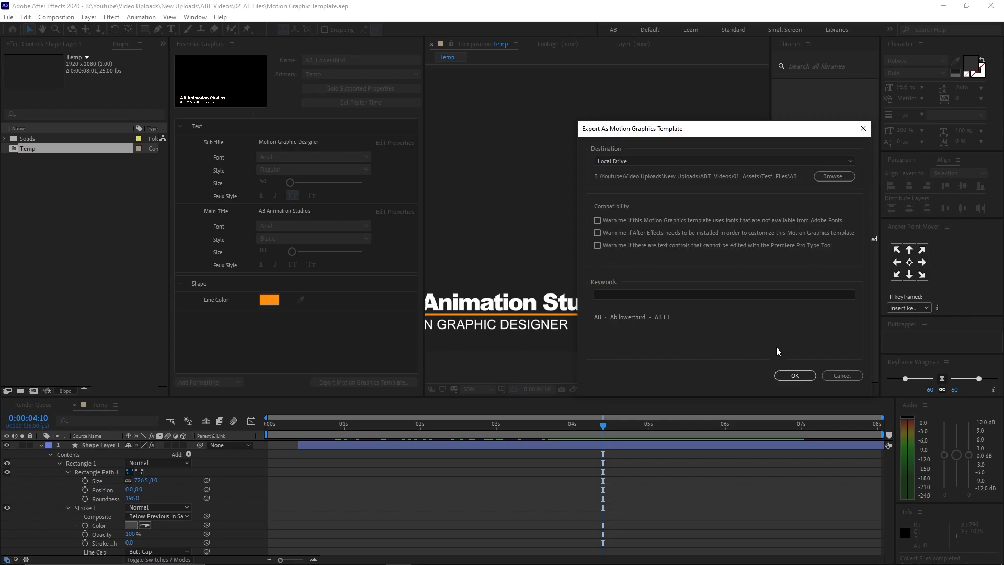
pyautogui.click(791, 375)
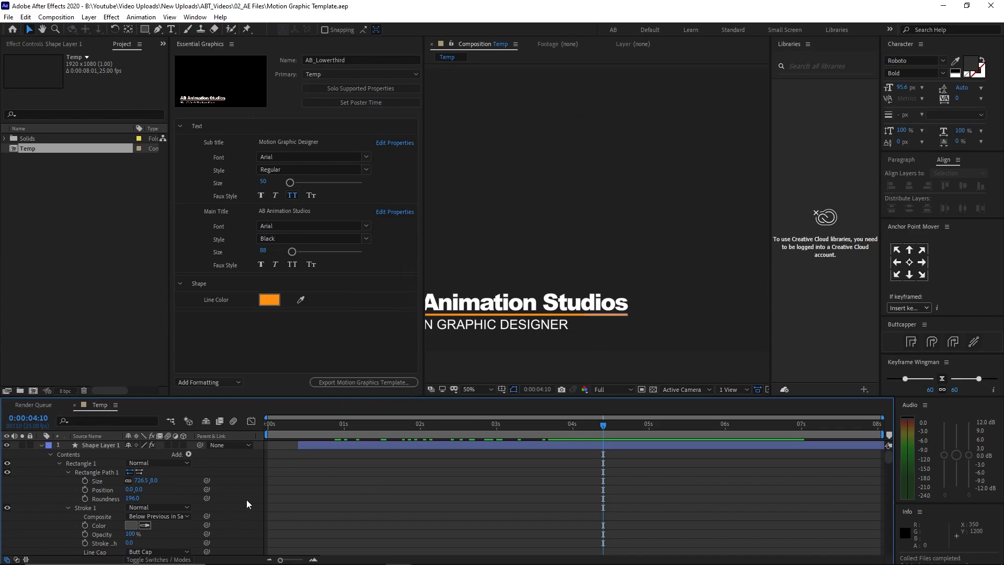
# Step: Switch to Adobe Premiere Pro and bring up Essential Graphics to show the available templates
pyautogui.press('super')
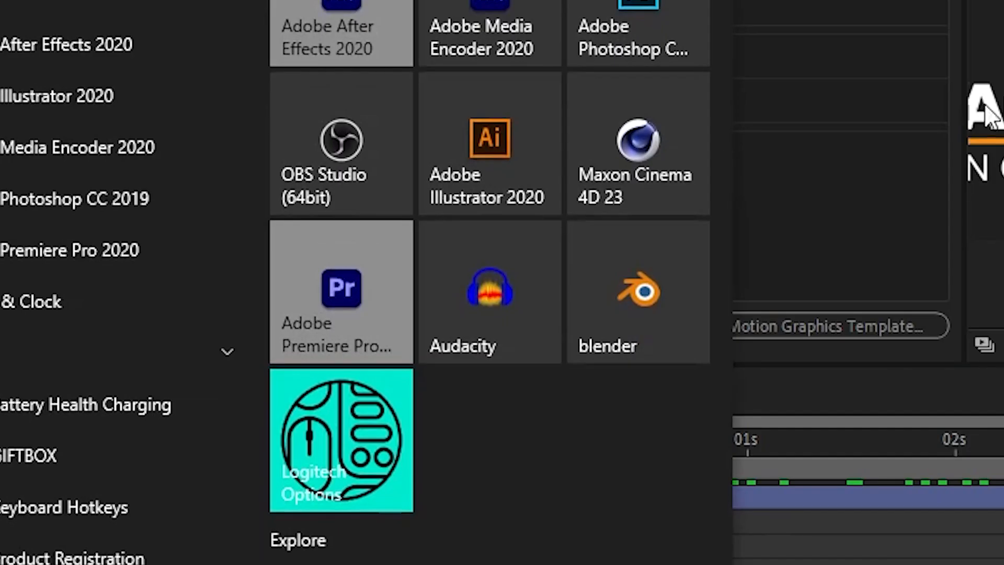
pyautogui.click(196, 386)
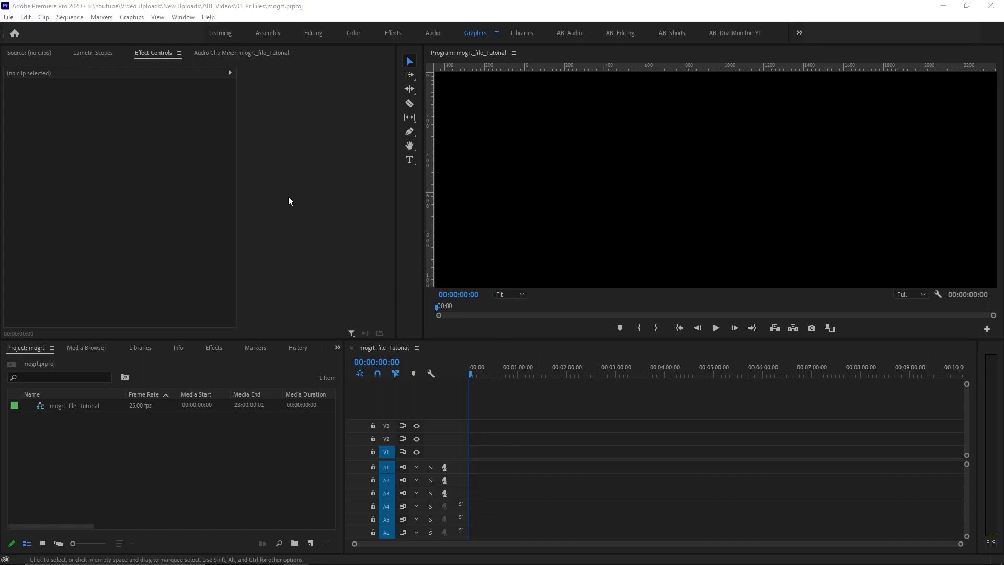
pyautogui.click(180, 17)
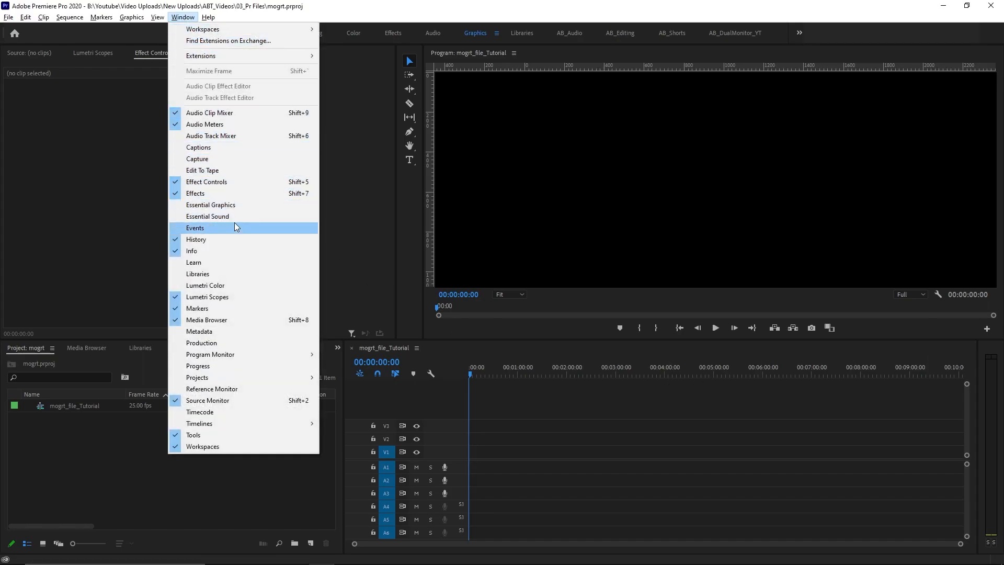
pyautogui.click(210, 205)
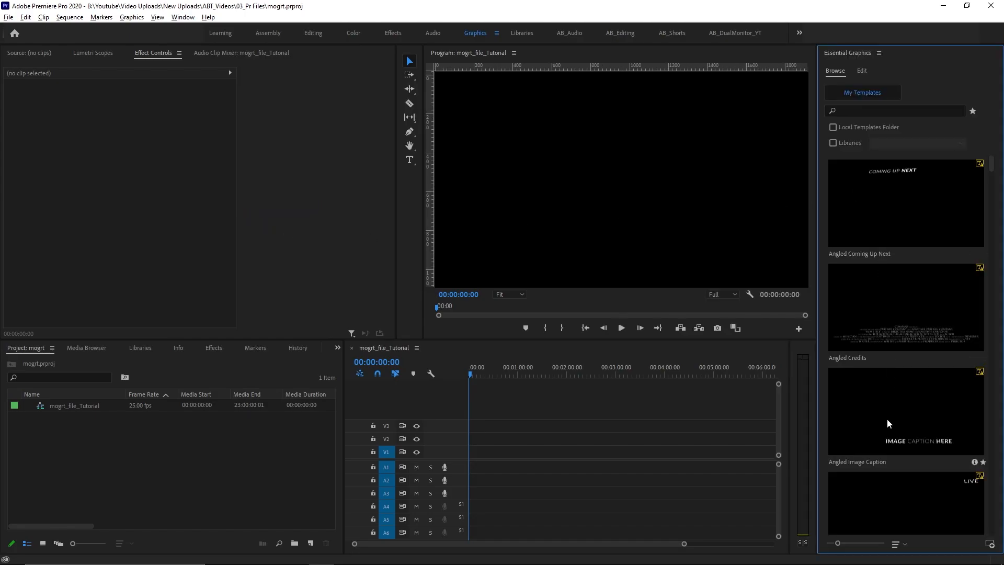
# Step: Install the AB_Lowerthird motion graphics template from the Test_Files folder inside 01_Assets
pyautogui.click(990, 545)
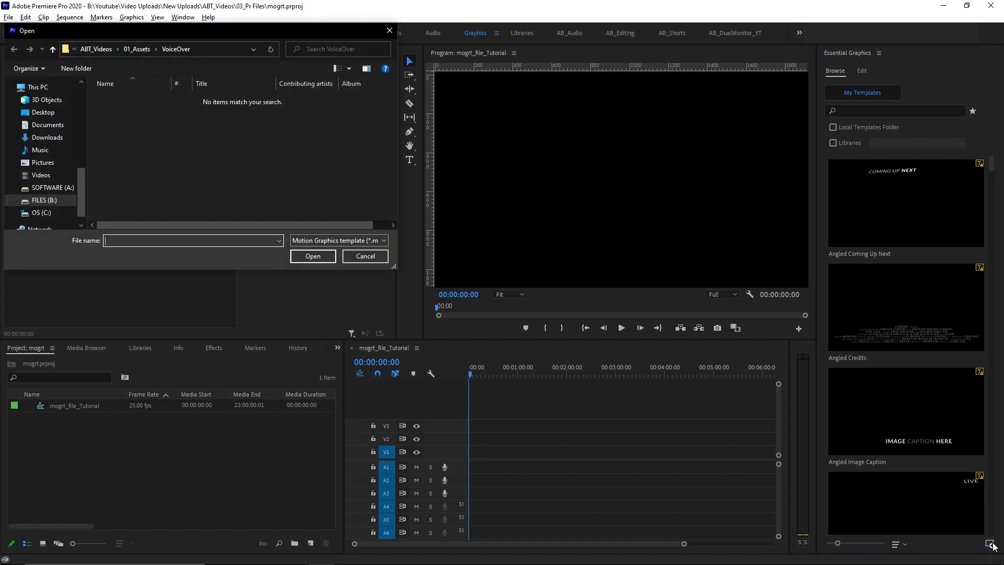
pyautogui.click(137, 49)
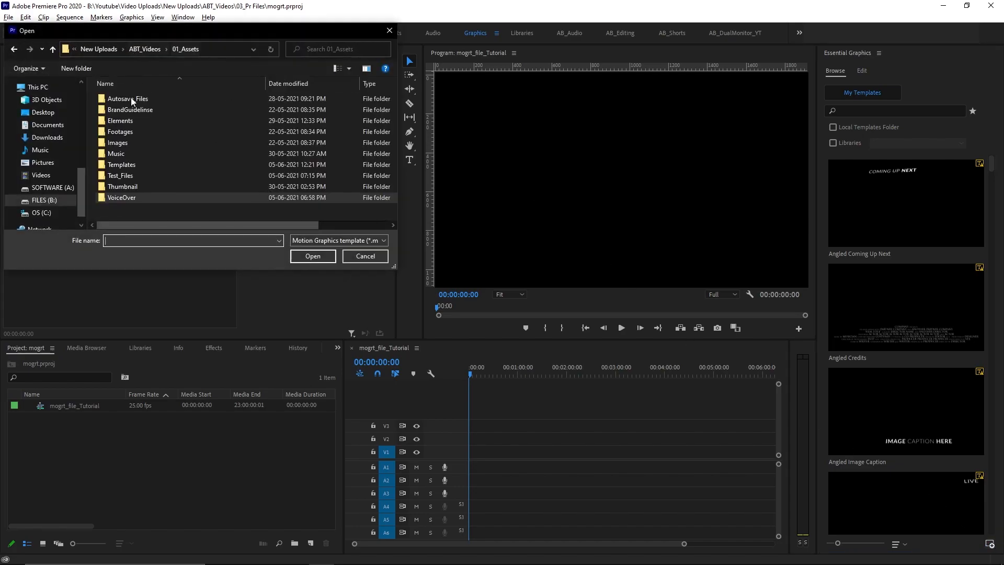
pyautogui.doubleClick(129, 175)
pyautogui.click(114, 100)
pyautogui.click(310, 256)
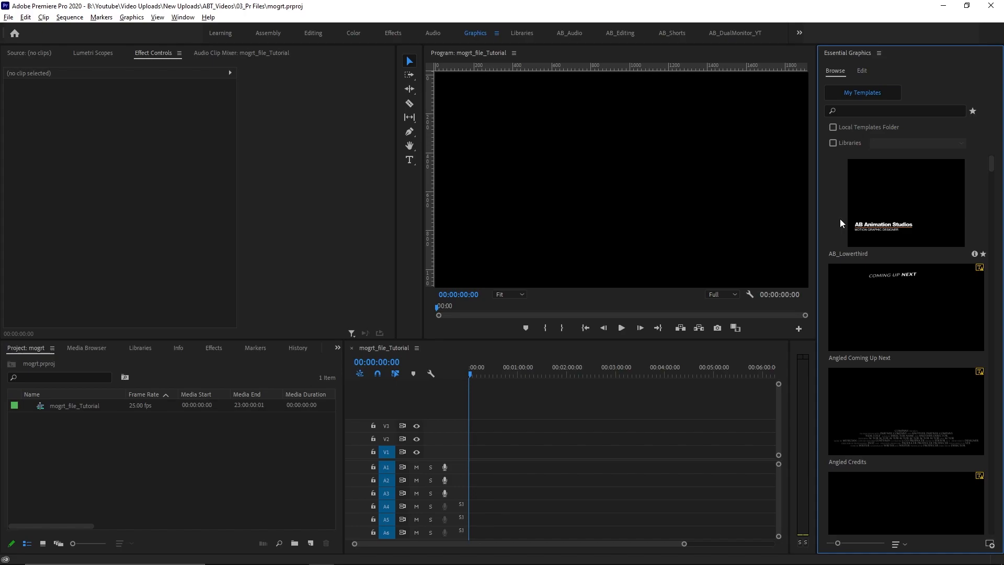
# Step: Search the templates for "ab lt" and place AB_Lowerthird at the start of video track V1
pyautogui.click(859, 110)
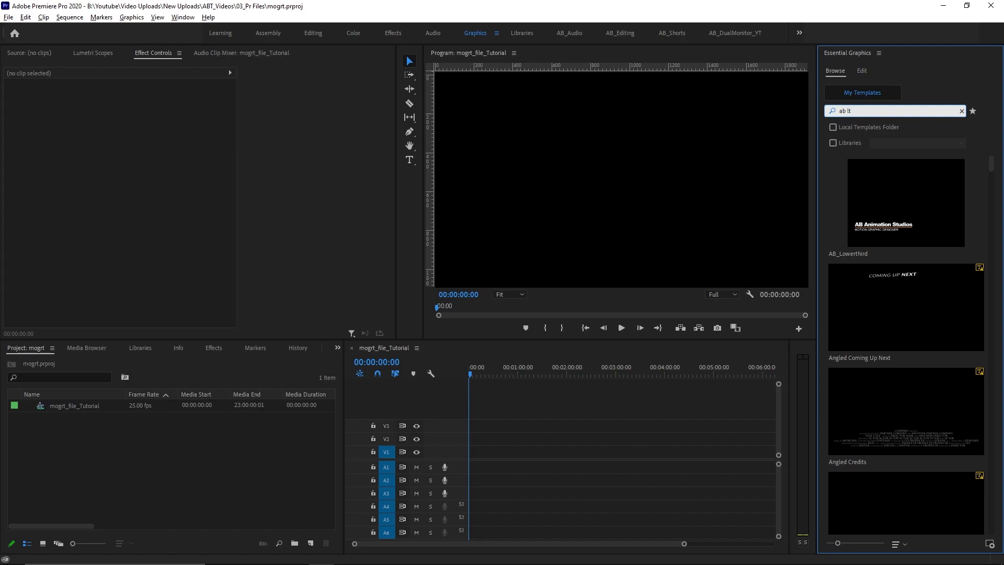
pyautogui.write('ab lt')
pyautogui.press('Return')
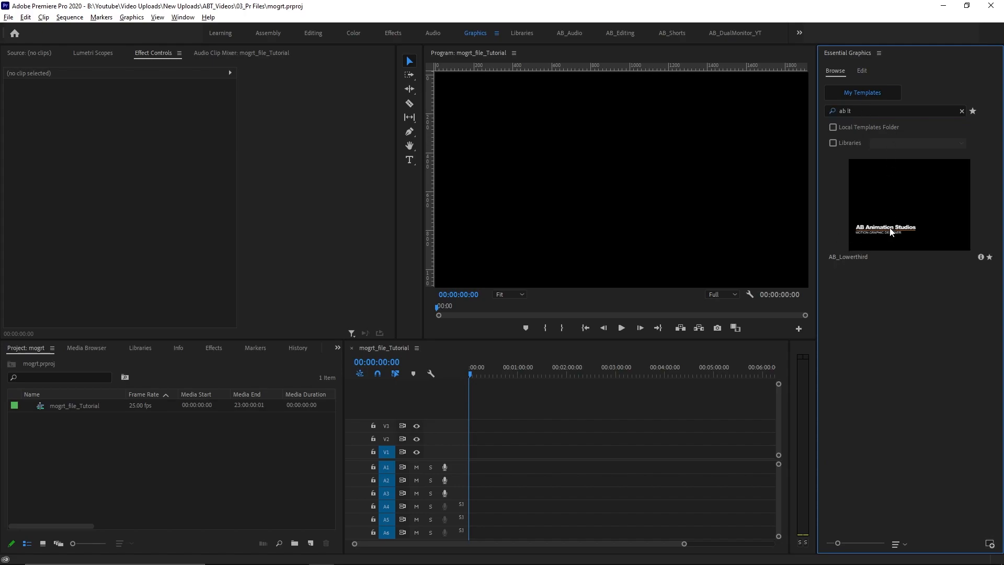
pyautogui.moveTo(855, 260); pyautogui.dragTo(477, 455)
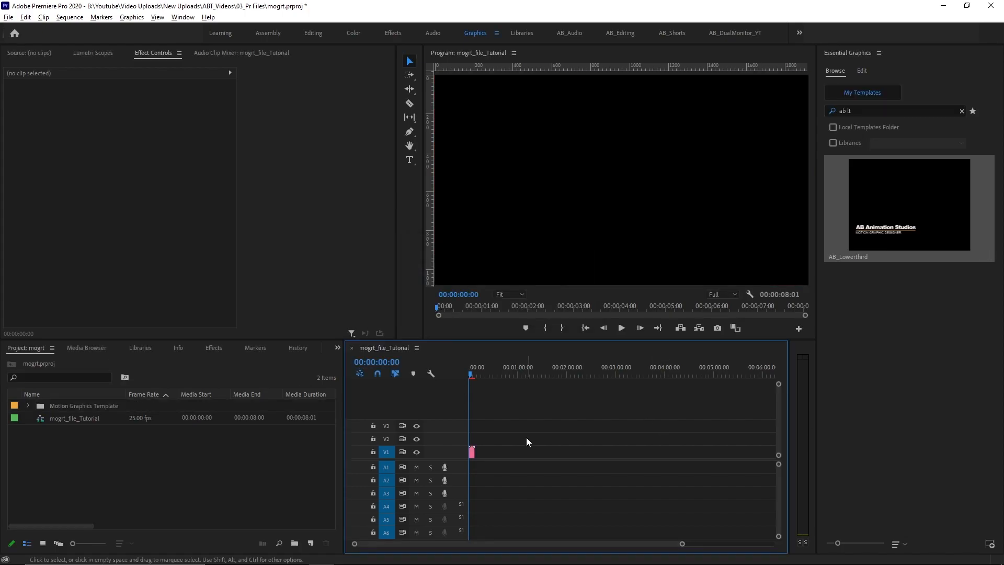
# Step: Play the lower-third clip in the sequence to check its animation, stopping while both titles are on screen
pyautogui.press('=')
pyautogui.press('=')
pyautogui.press('=')
pyautogui.press('space')
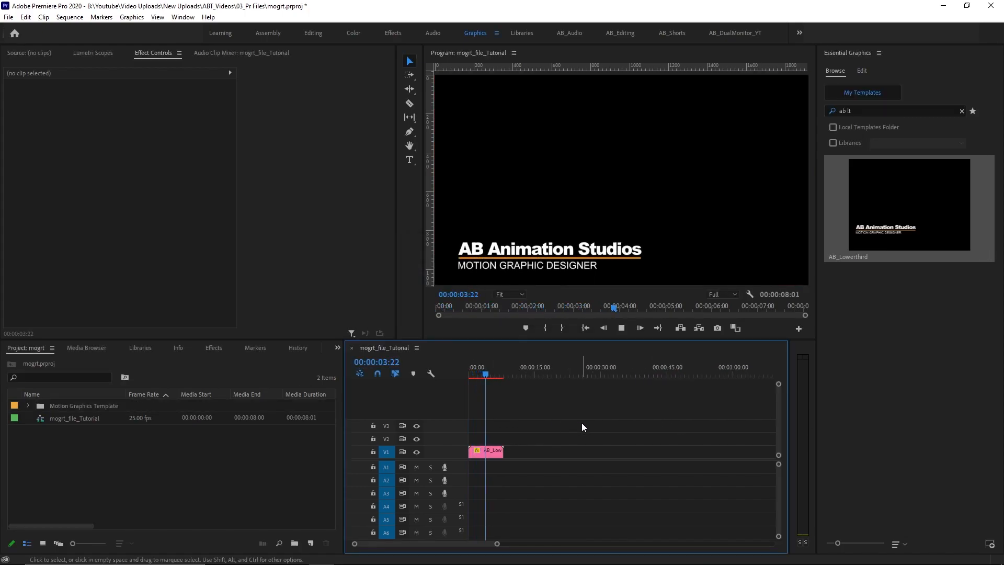
pyautogui.press('space')
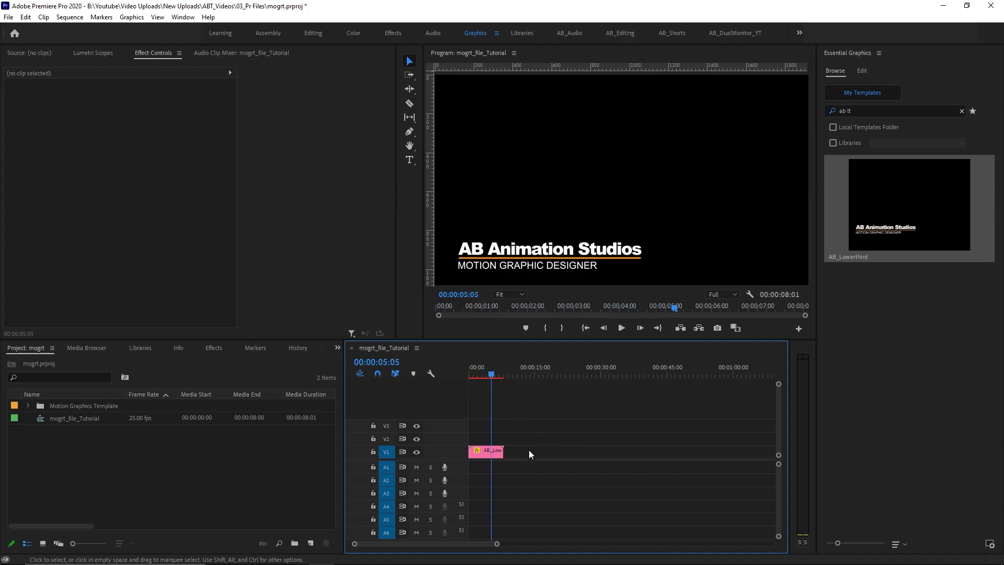
# Step: Change the Main Title text of the AB_Lowerthird clip on V1 to "AB Studios"
pyautogui.click(489, 452)
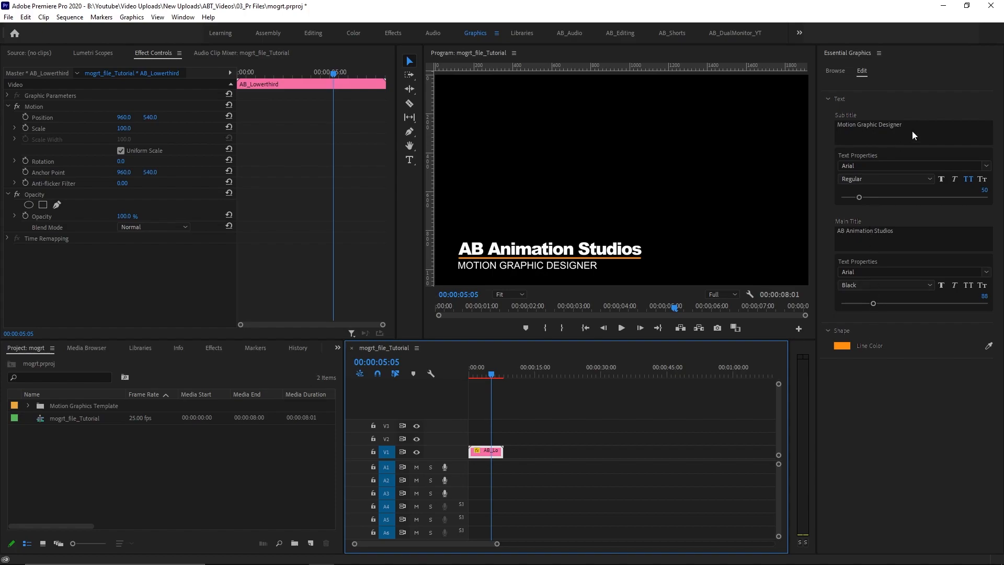
pyautogui.click(899, 231)
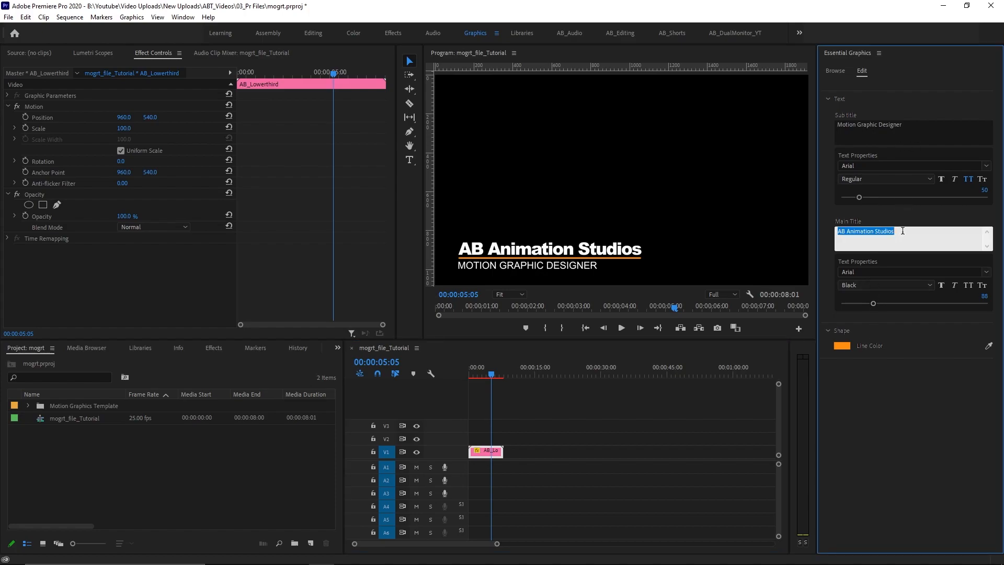
pyautogui.write('AB Studios')
pyautogui.click(865, 450)
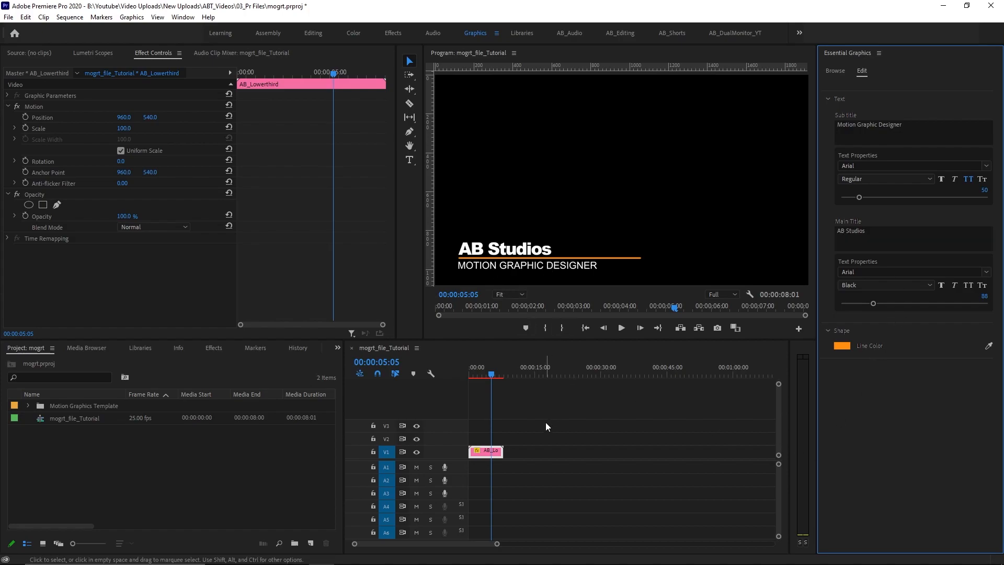